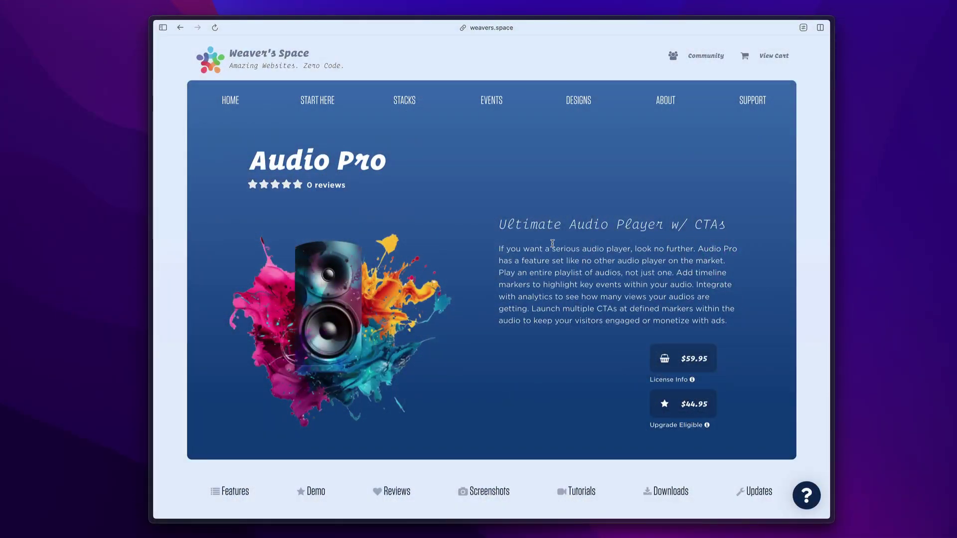
- Scroll the Audio Pro demo page past Key Features to the Universal Player and Playlist sections
scroll(552, 243, "down", 15)
scroll(552, 247, "down", 8)
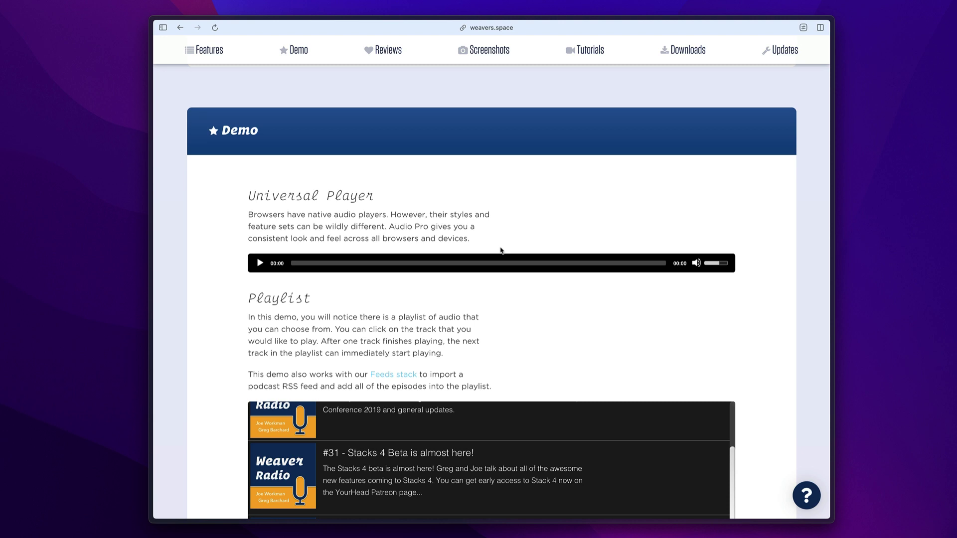
scroll(501, 250, "down", 5)
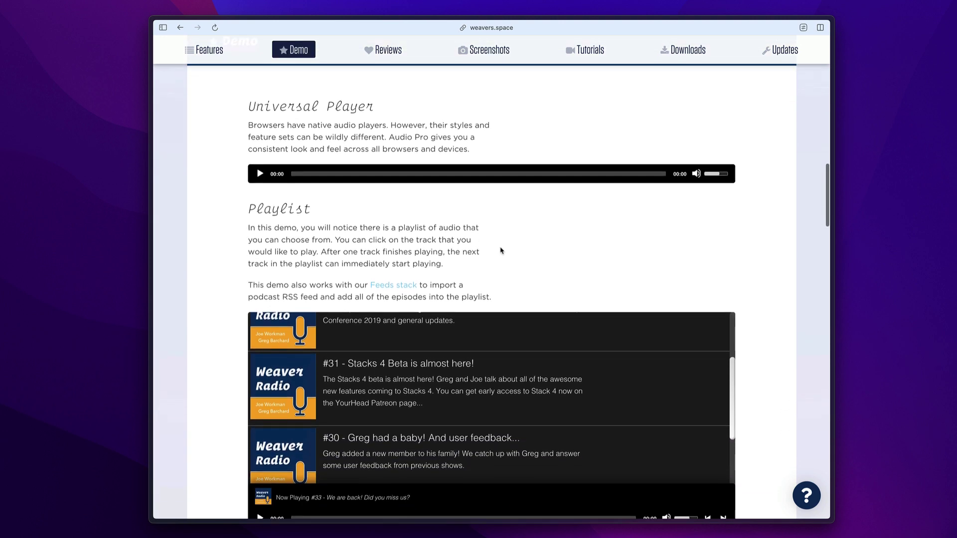
- Scroll the playlist back up so episode #33, 'We are back! Did you miss us?', sits at the top
scroll(520, 324, "up", 4)
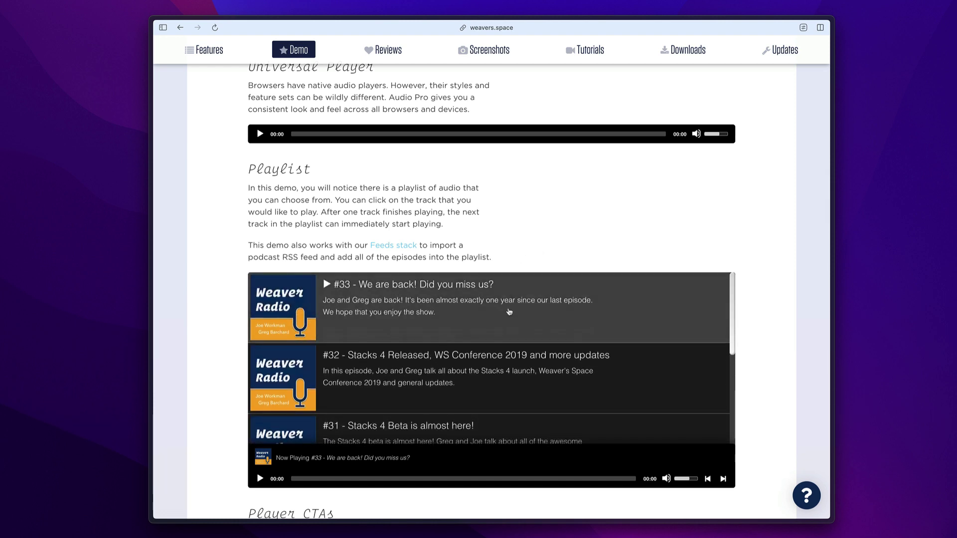
scroll(509, 312, "down", 3)
scroll(509, 312, "up", 3)
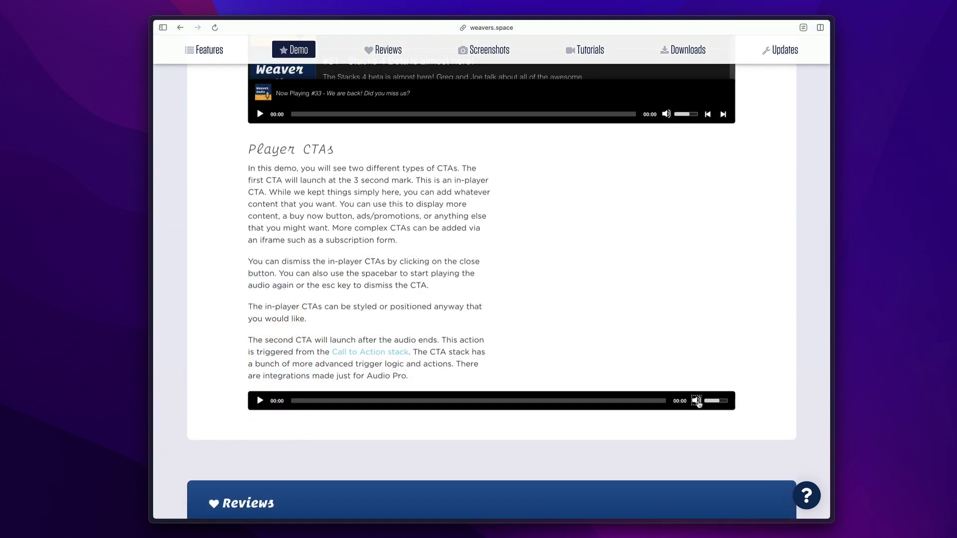
- Mute the lower demo player and play the Player CTAs audio until MY MARKER CTA appears at 00:03
left_click(697, 401)
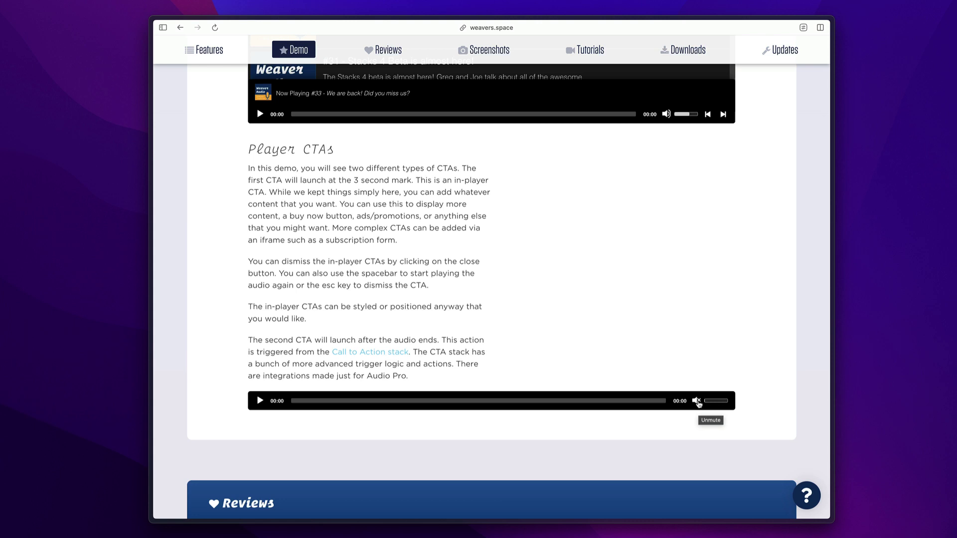
left_click(260, 400)
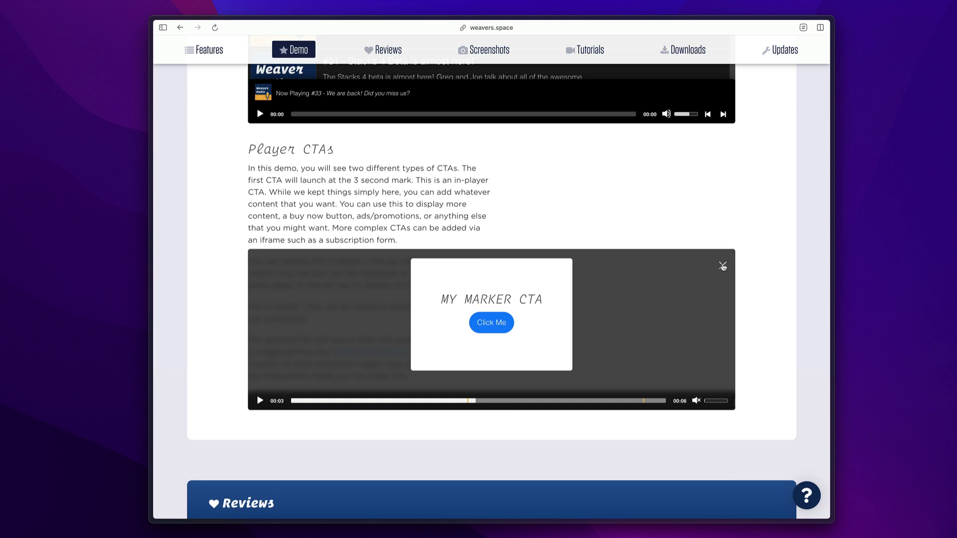
- Close the MY MARKER CTA overlay and resume the audio until it ends and the Peek-a-Boo box appears
left_click(723, 266)
key("space")
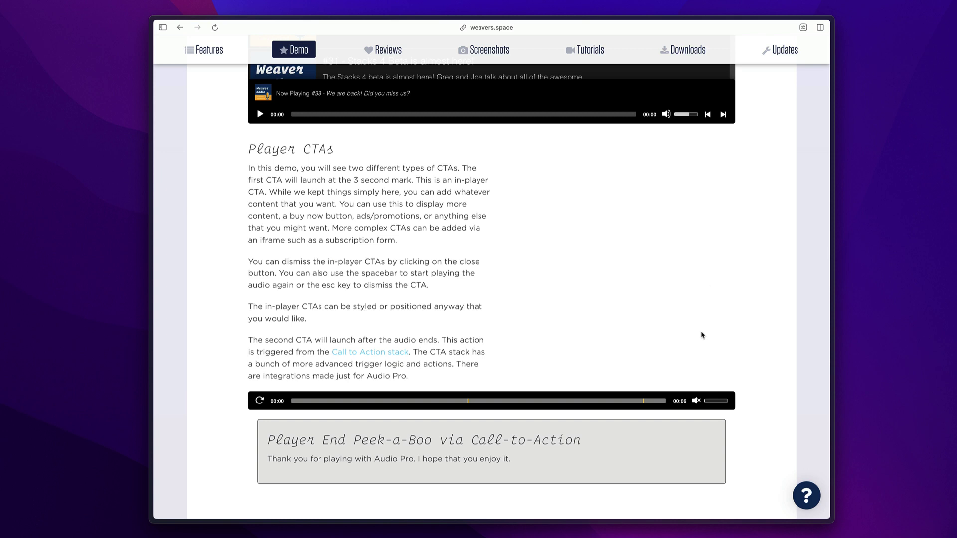
scroll(635, 432, "down", 2)
scroll(634, 432, "down", 2)
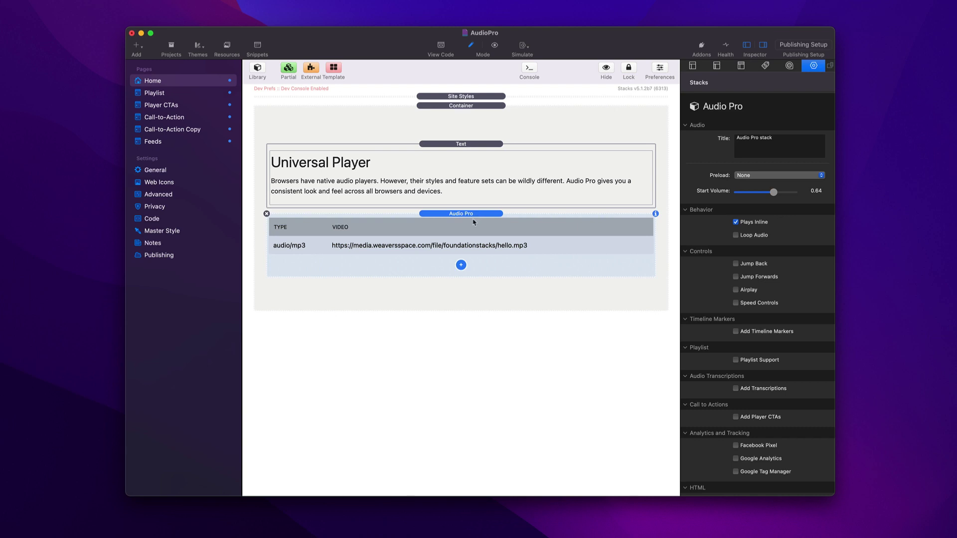
- Add an empty audio row, compare it with the hello.mp3 'Track 1' source, and keep type mp3
left_click(462, 266)
left_click(487, 263)
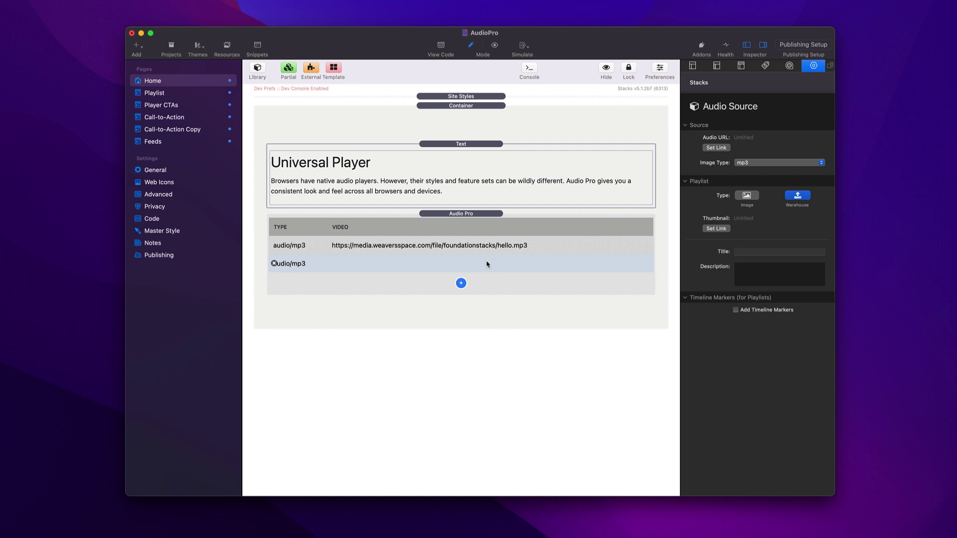
left_click(488, 250)
left_click(488, 265)
left_click(488, 248)
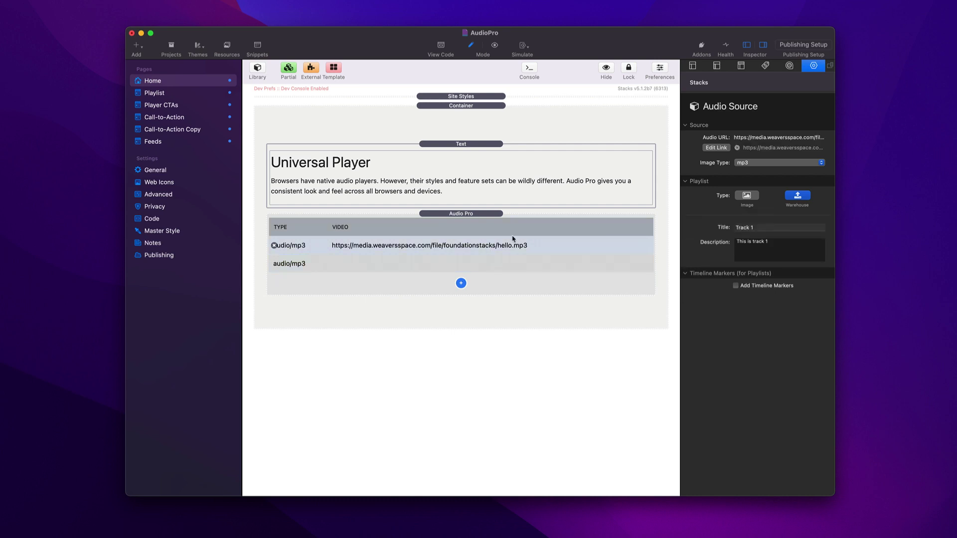
left_click(752, 163)
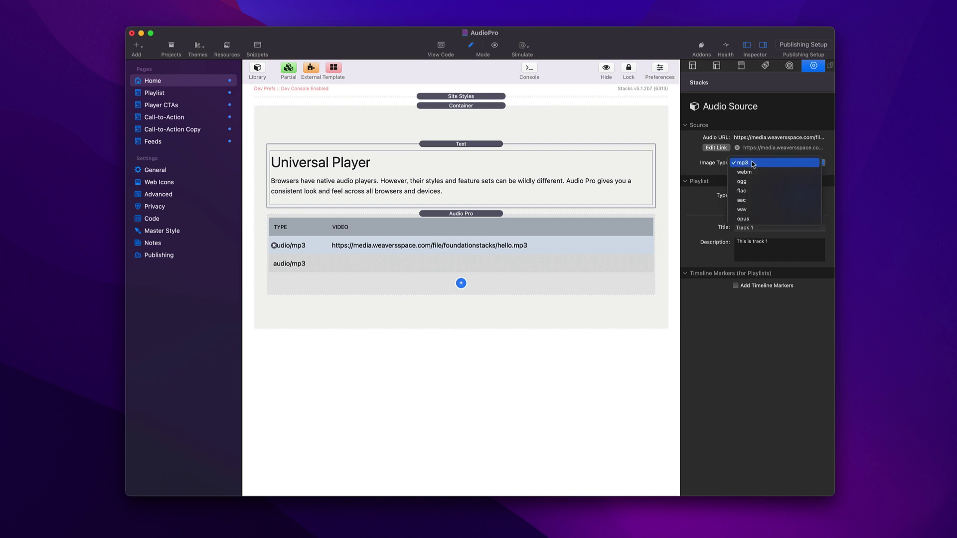
left_click(755, 219)
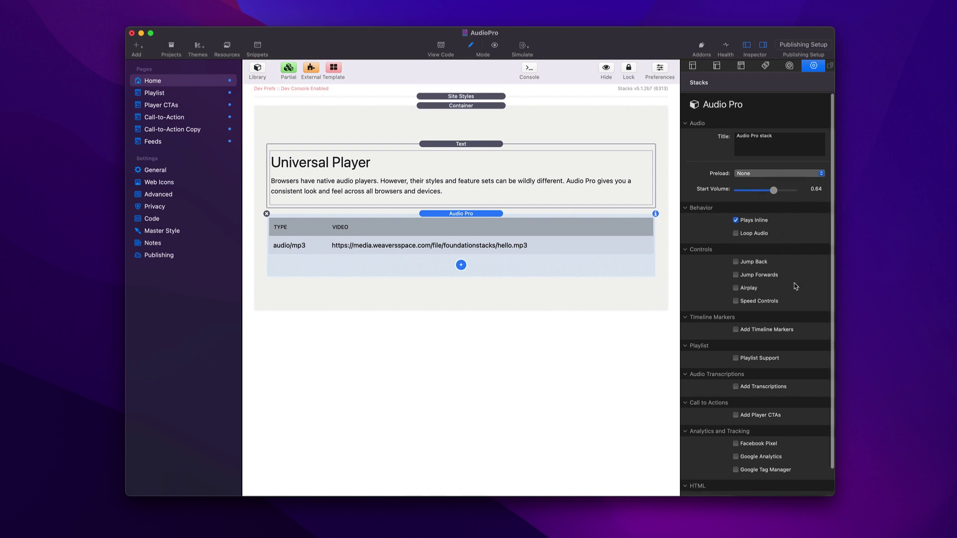
- Enable timeline markers at 3,4,5 and Playlist Support with Next/Previous Track buttons, list height 300
scroll(795, 284, "down", 2)
left_click(736, 302)
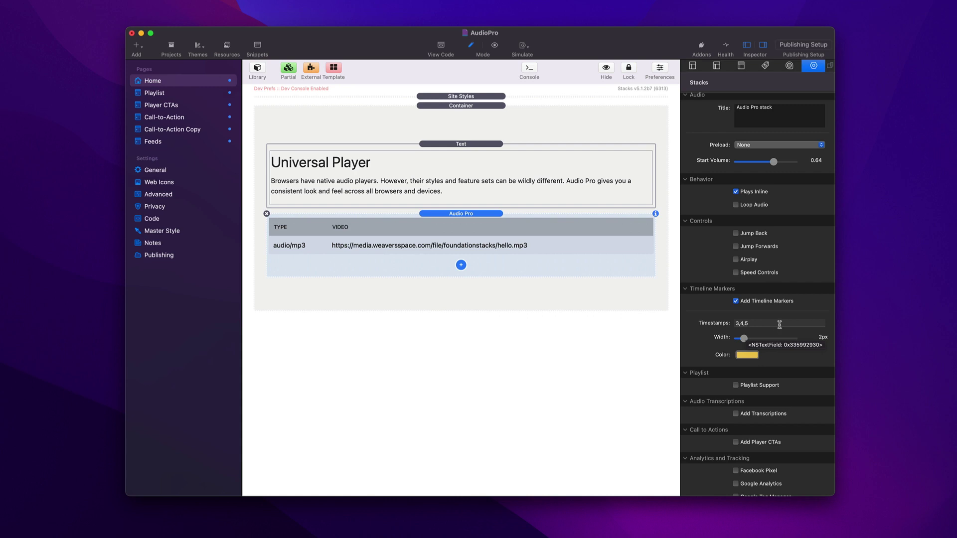
left_click(736, 386)
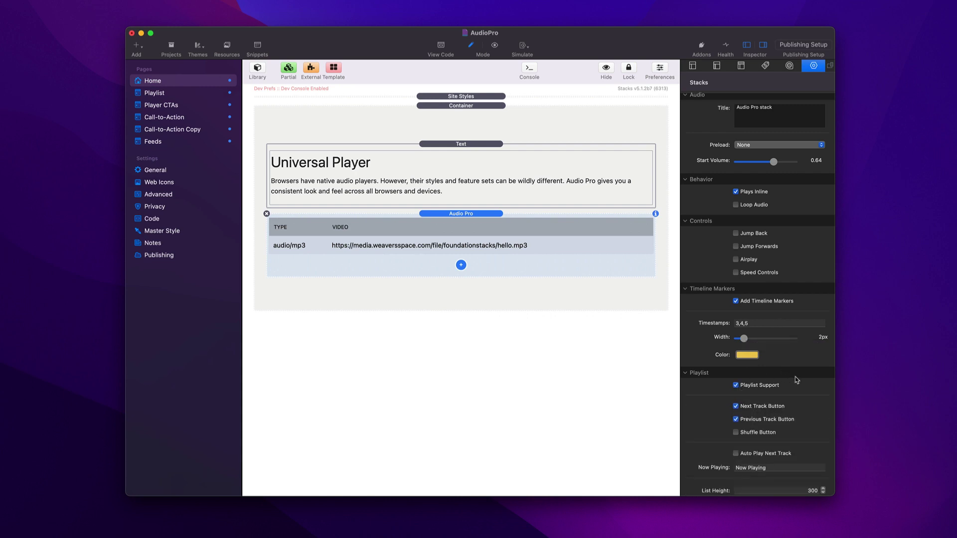
scroll(792, 368, "down", 5)
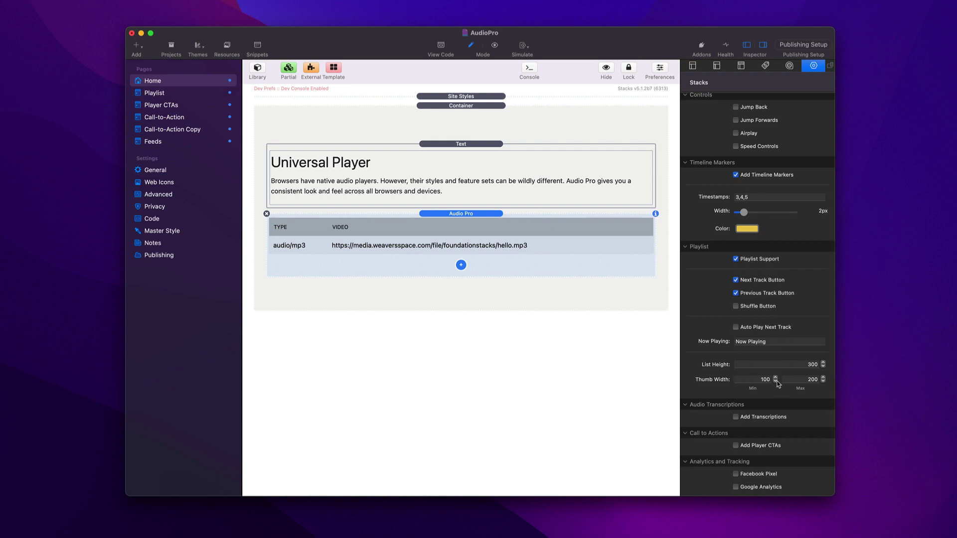
scroll(773, 382, "down", 2)
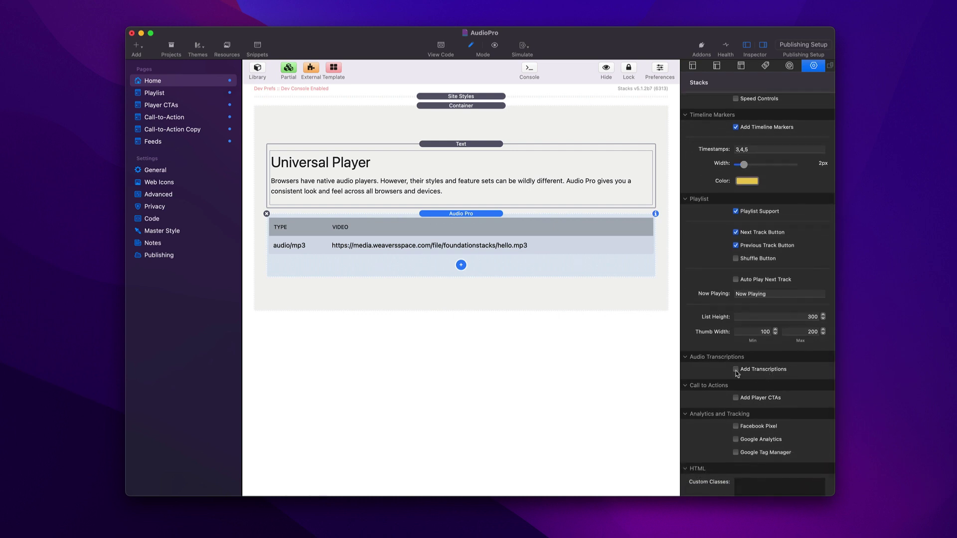
- Toggle Add Transcriptions on and back off, then enable Add Player CTAs
left_click(736, 370)
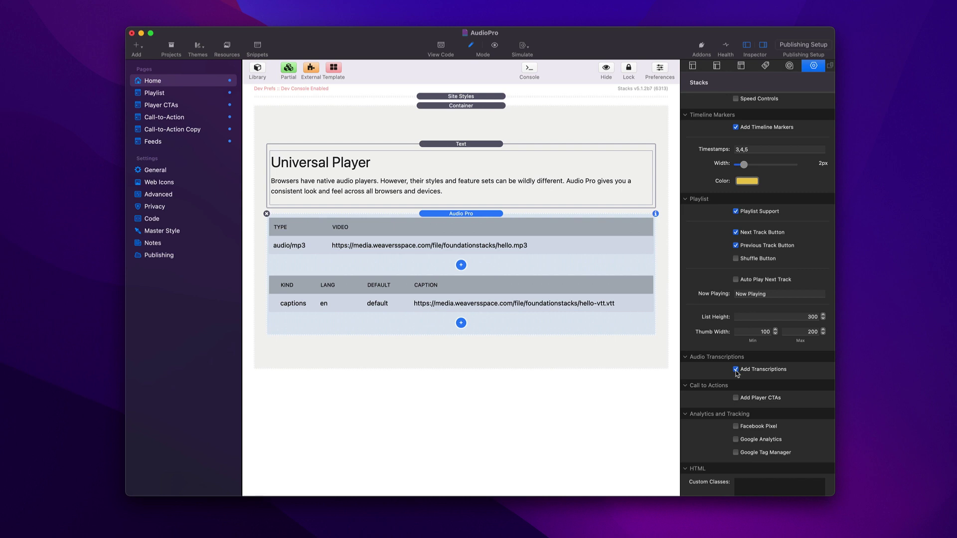
left_click(736, 370)
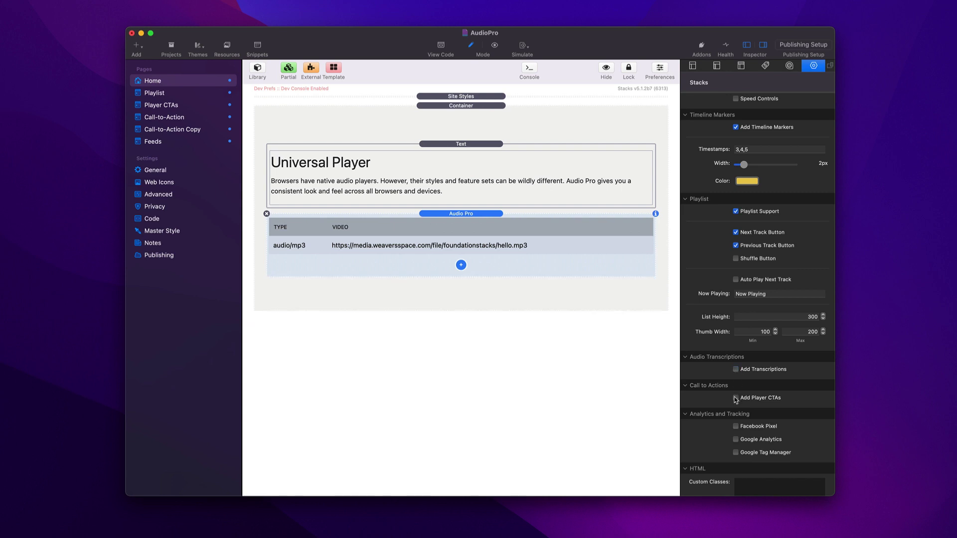
left_click(736, 397)
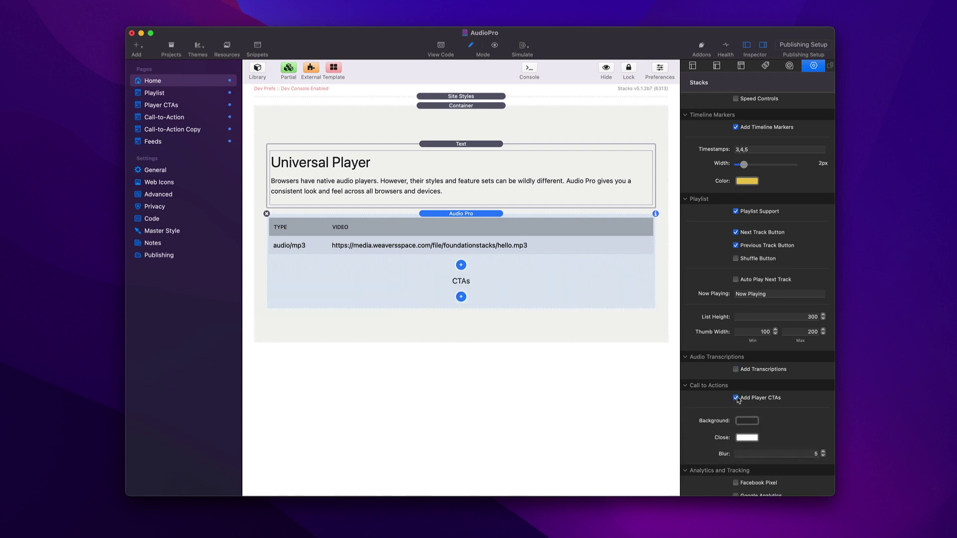
- Add two 'Audio CTA at end' blocks under CTAs and reselect the Audio Pro stack
left_click(461, 297)
left_click(461, 351)
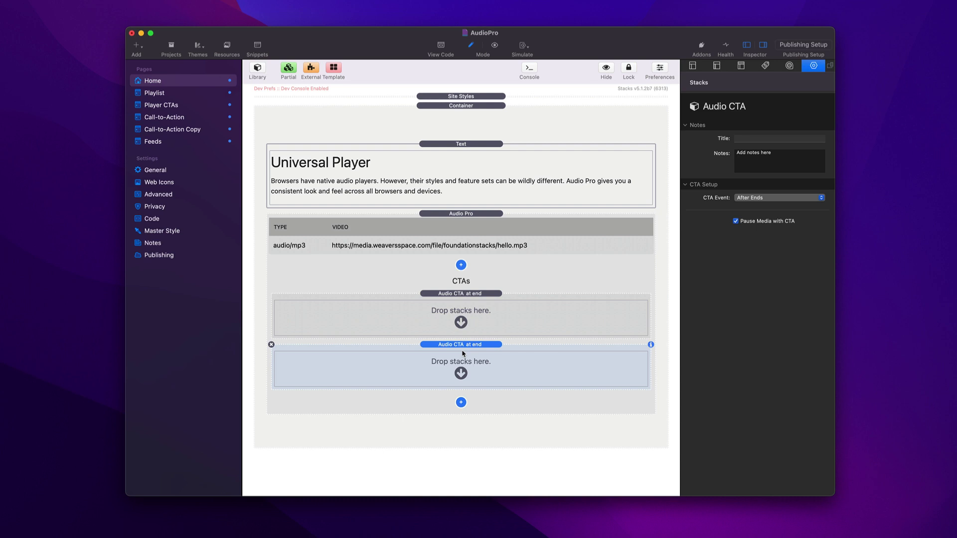
left_click(462, 353)
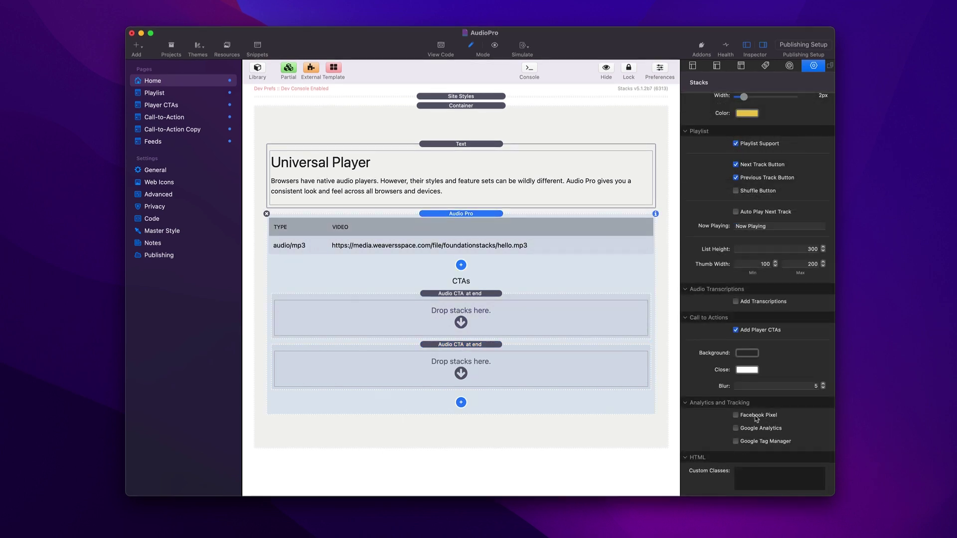